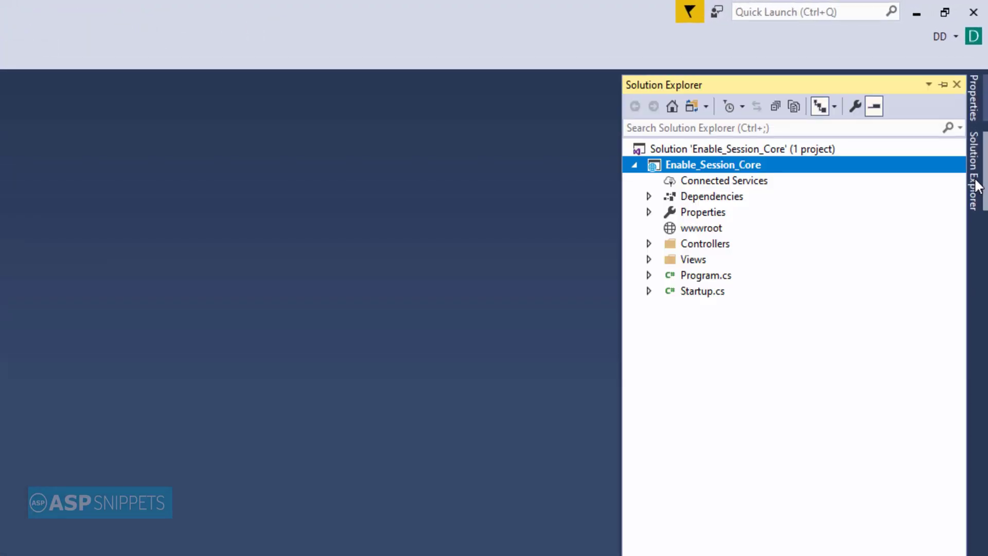
Open Startup.cs and add app.UseSession(); inside the Configure method.
{"action": "double_click", "coordinate": [702, 291]}
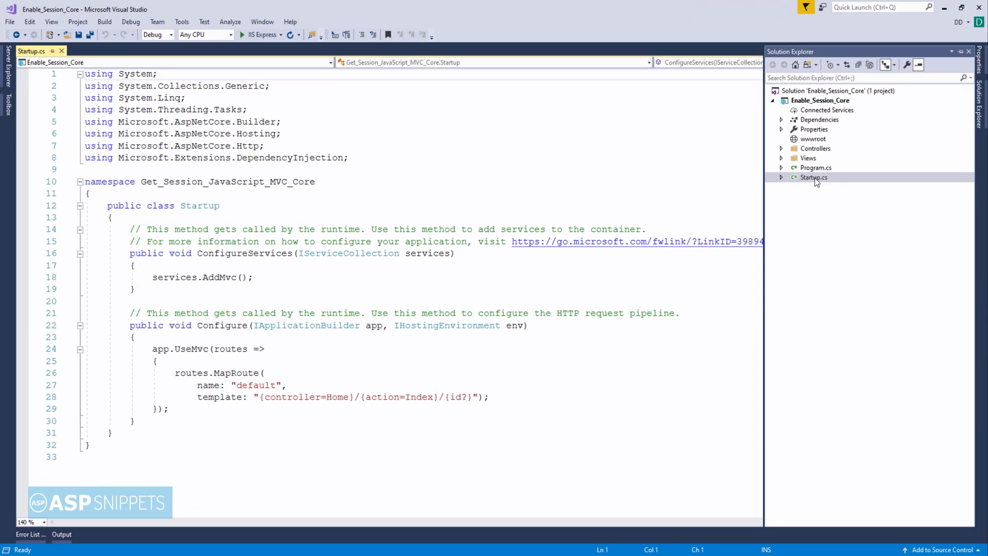
{"action": "left_click", "coordinate": [176, 338]}
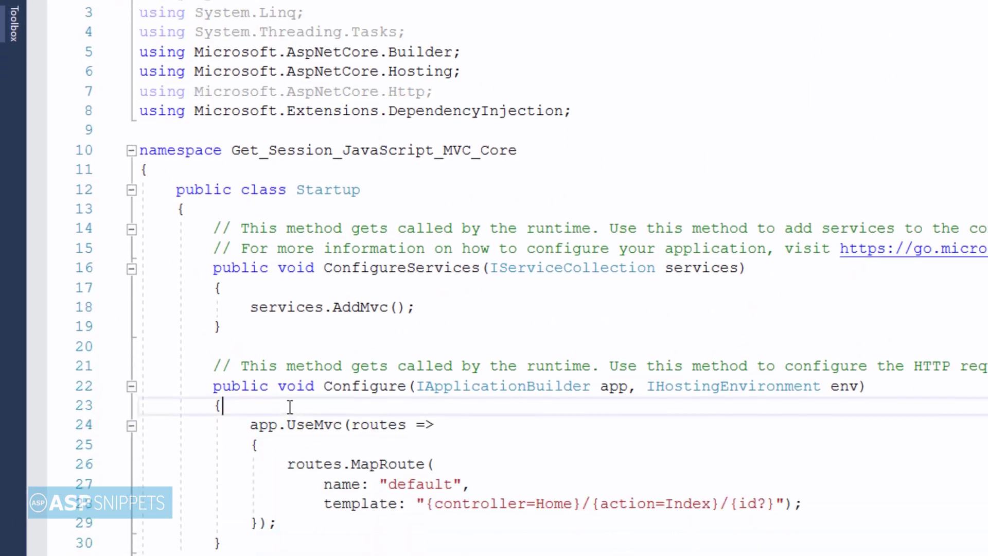
{"action": "key", "text": "Return"}
{"action": "type", "text": "app"}
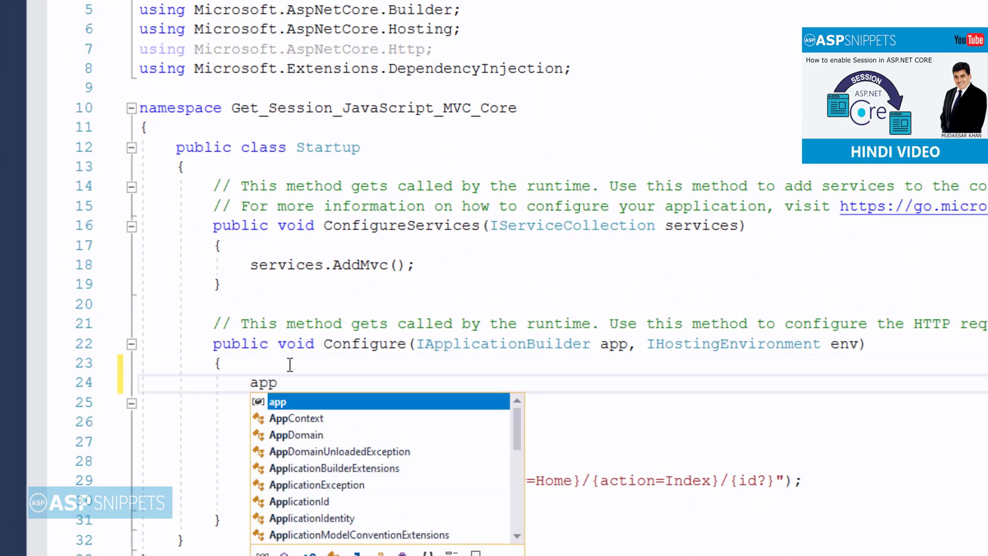
{"action": "type", "text": ".uses"}
{"action": "key", "text": "Tab"}
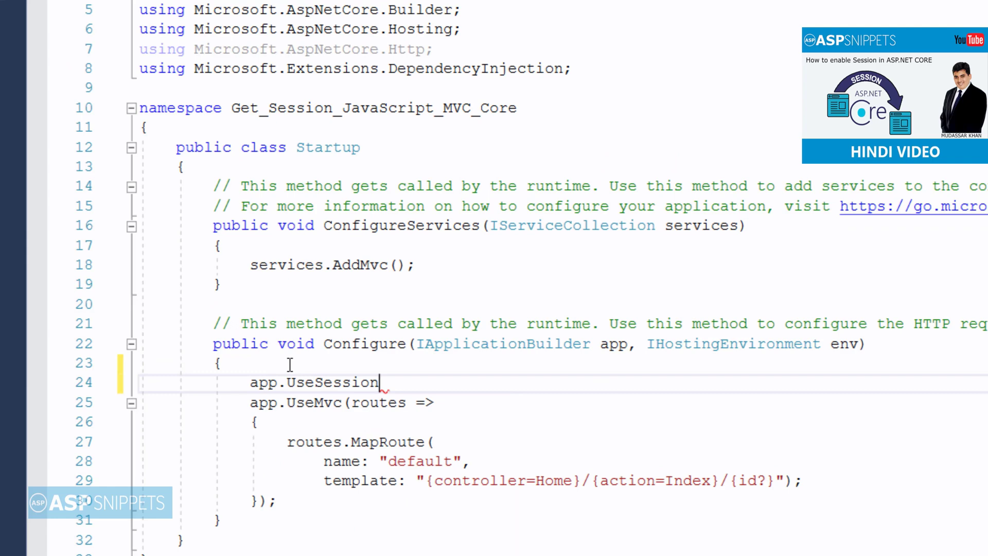
{"action": "type", "text": "();"}
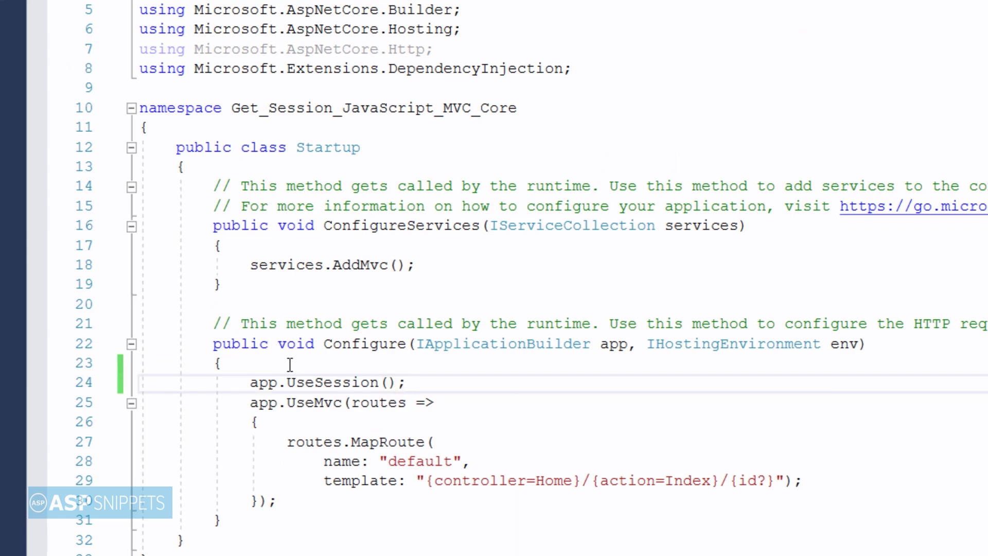
Begin a services.AddSession(options => { ... }) call after services.AddMvc(); in ConfigureServices.
{"action": "left_click", "coordinate": [419, 264]}
{"action": "key", "text": "Return"}
{"action": "type", "text": "services."}
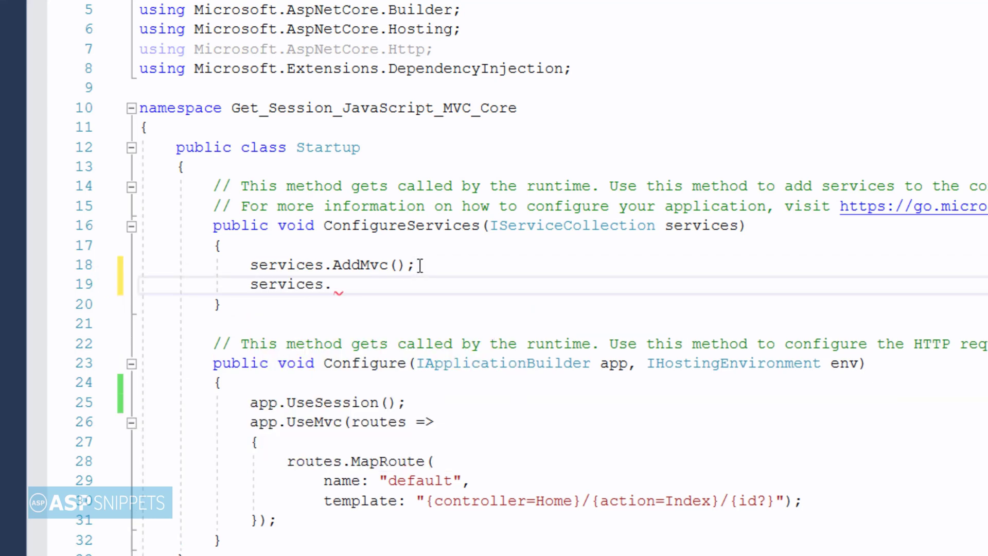
{"action": "type", "text": "addse"}
{"action": "key", "text": "Tab"}
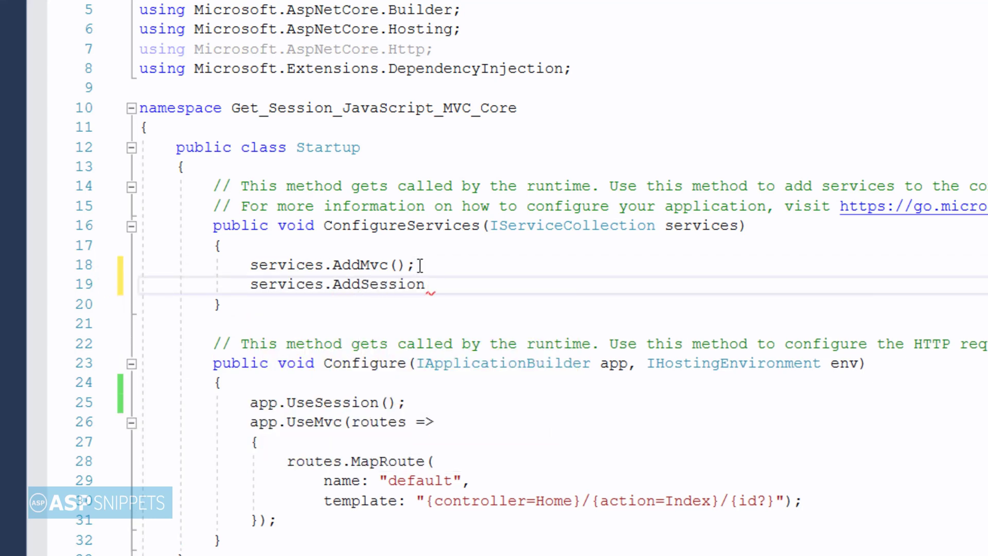
{"action": "type", "text": "();"}
{"action": "key", "text": "Left"}
{"action": "key", "text": "Left"}
{"action": "type", "text": "options=>"}
Write options.IdleTimeout = TimeSpan.FromMinutes(30); in the AddSession lambda body.
{"action": "key", "text": "Return"}
{"action": "type", "text": "{"}
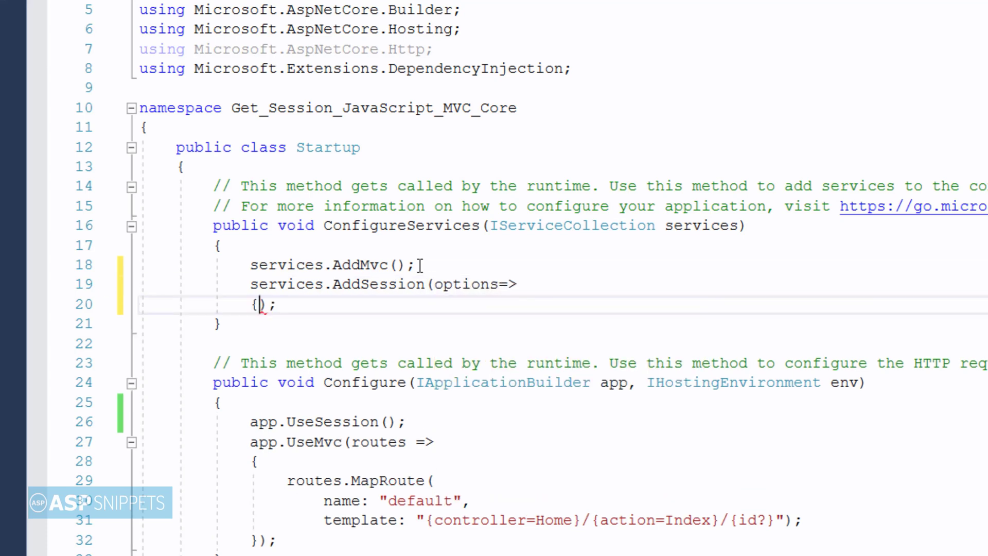
{"action": "type", "text": "}"}
{"action": "key", "text": "Left"}
{"action": "key", "text": "Return"}
{"action": "key", "text": "Up"}
{"action": "type", "text": "opt"}
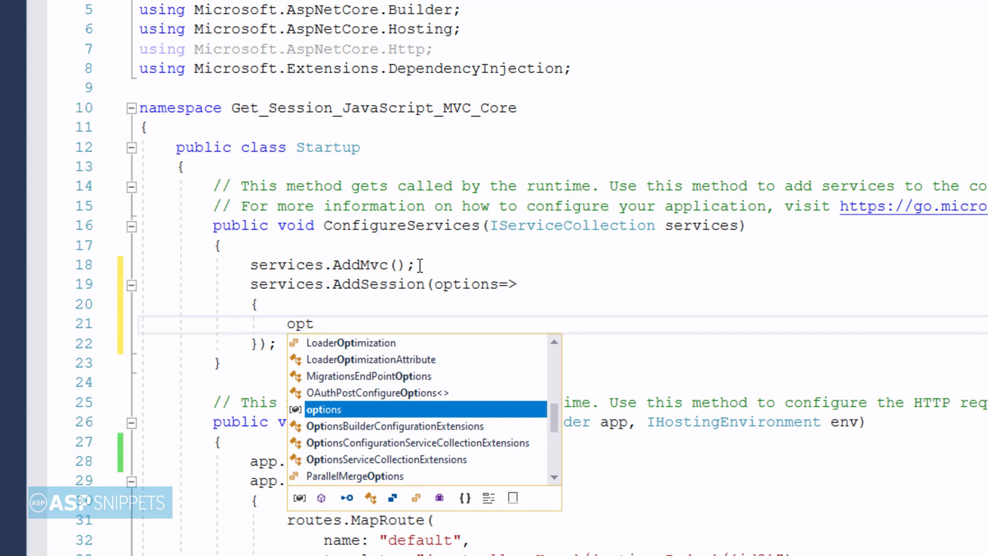
{"action": "type", "text": "ions.id"}
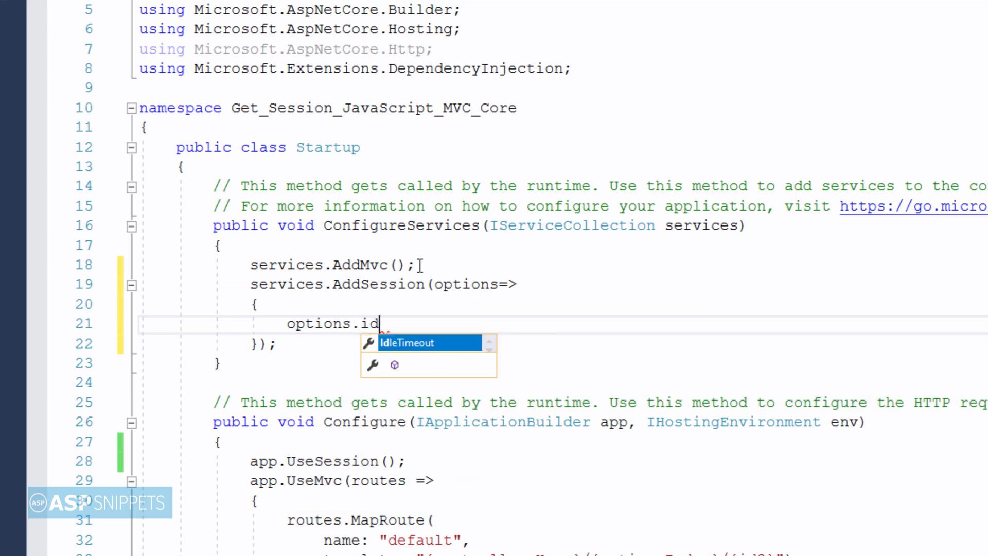
{"action": "type", "text": "le"}
{"action": "key", "text": "Tab"}
{"action": "type", "text": "=T"}
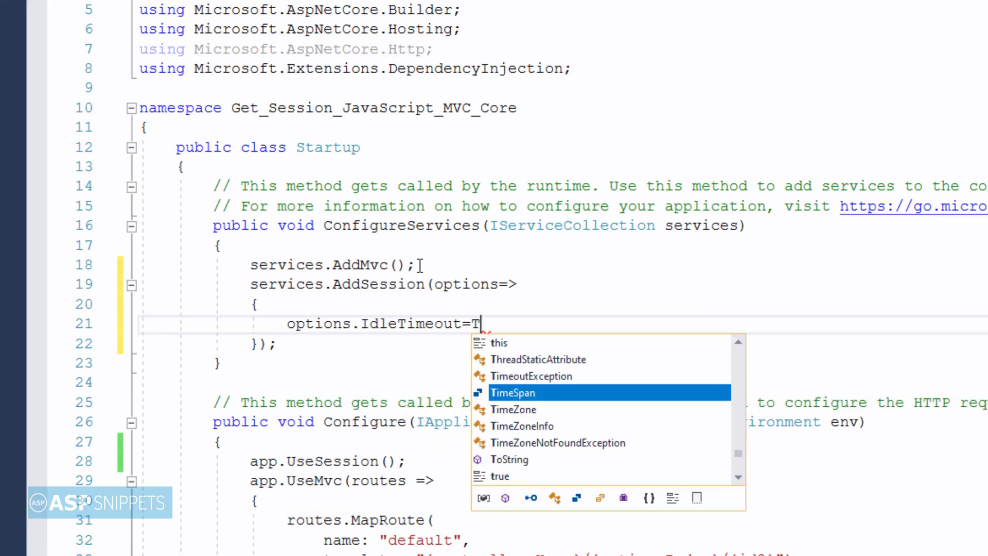
{"action": "type", "text": "imespan."}
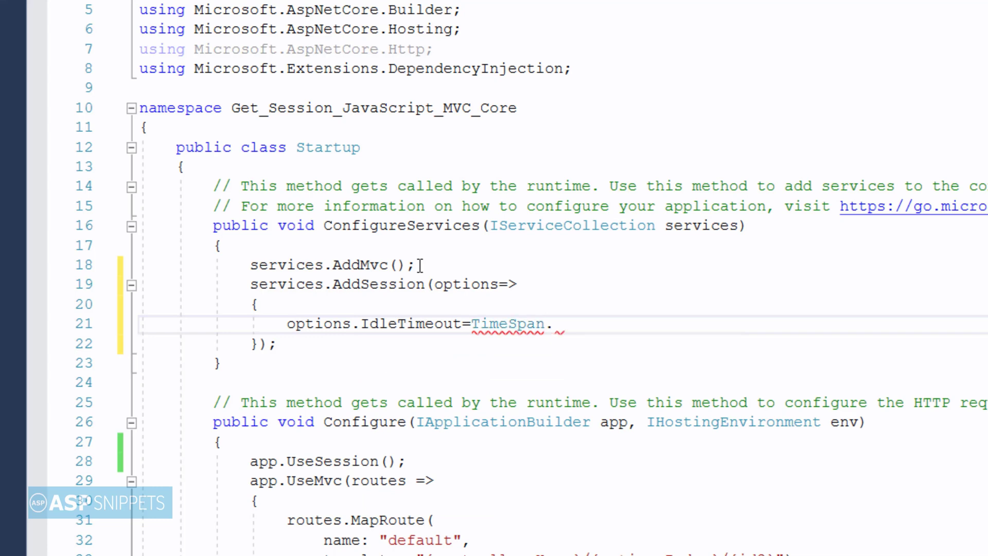
{"action": "type", "text": "fromm"}
{"action": "key", "text": "Tab"}
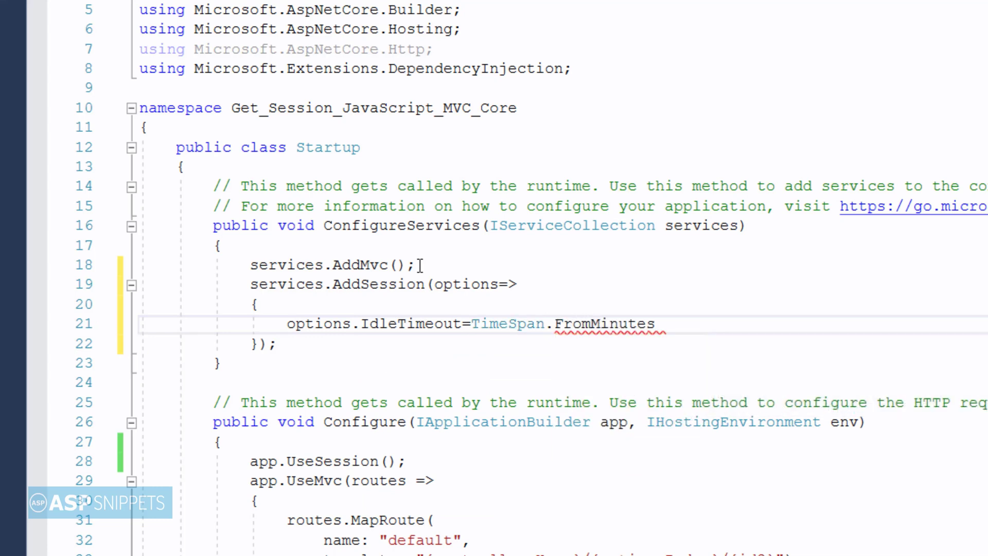
{"action": "type", "text": "()"}
{"action": "key", "text": "Left"}
{"action": "type", "text": "30"}
{"action": "key", "text": "Right"}
{"action": "type", "text": ";"}
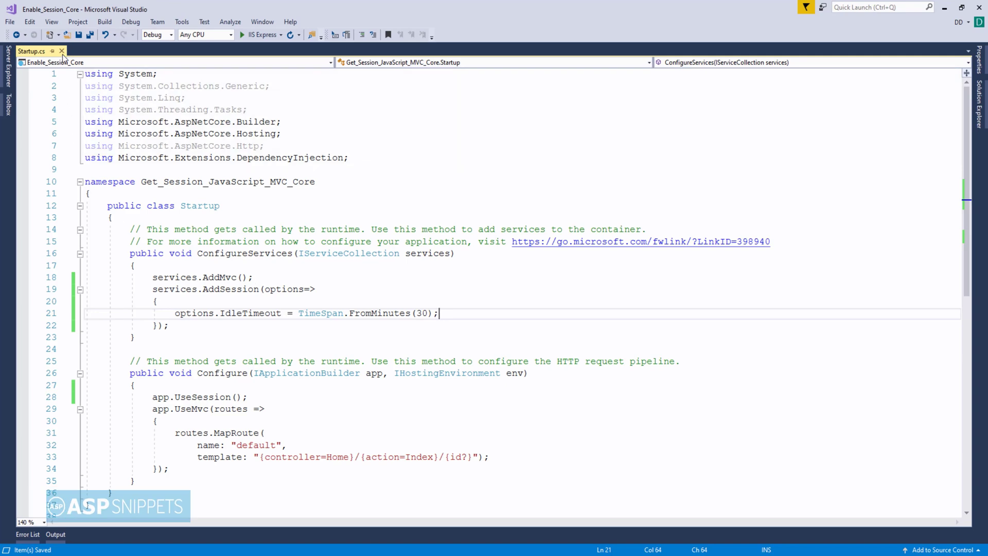
Close the Startup.cs editor tab, leaving the editor area empty.
{"action": "left_click", "coordinate": [63, 52]}
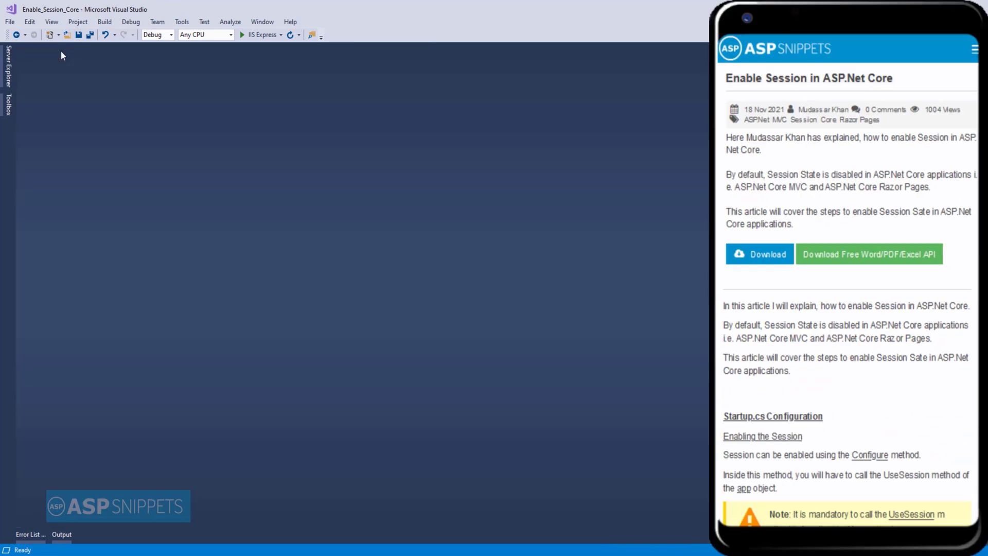